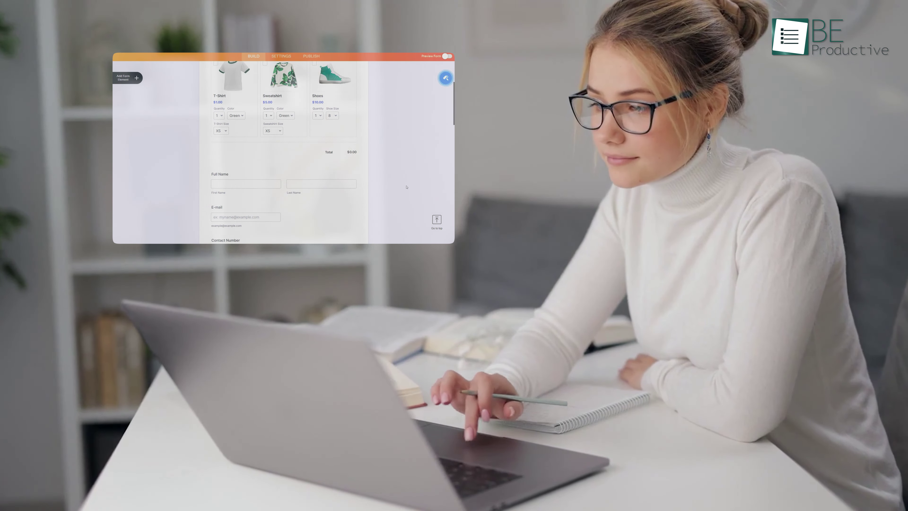
scroll(406, 187, "down", 5)
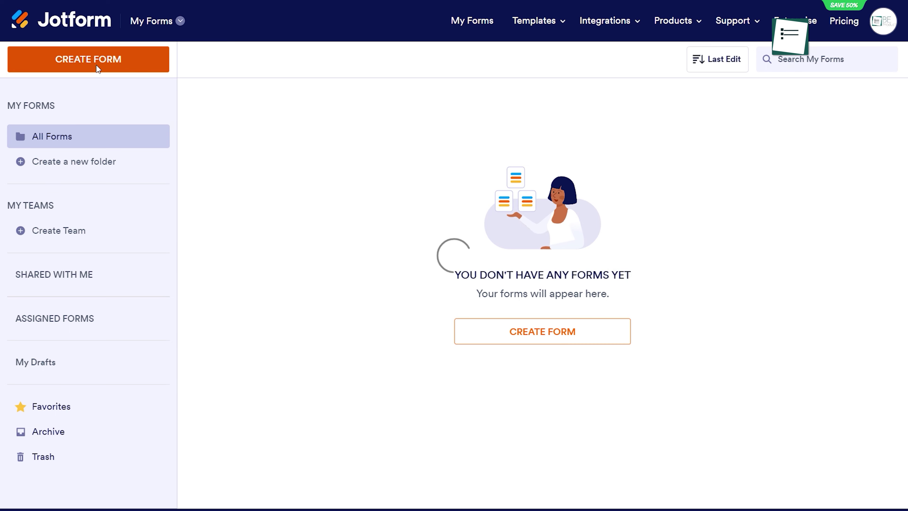
Begin a new form from scratch after glancing through the ready-made templates.
left_click(97, 68)
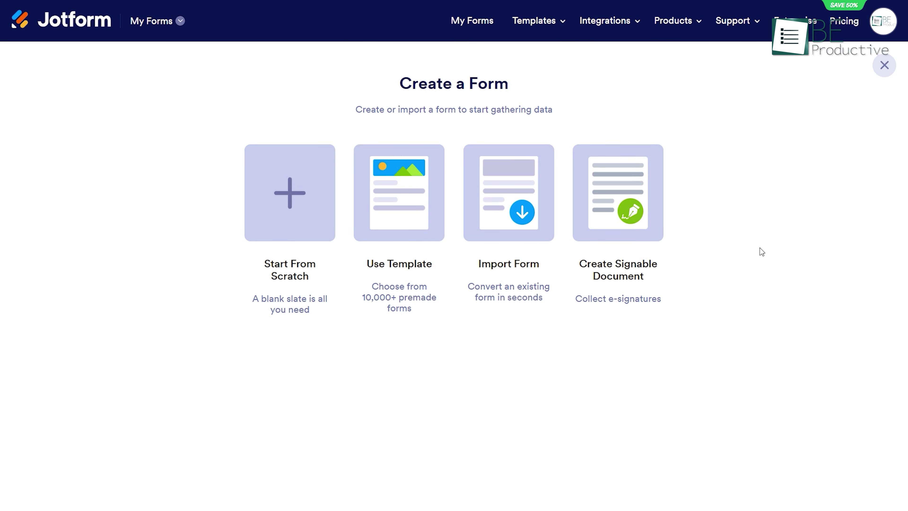
left_click(406, 236)
scroll(405, 236, "down", 5)
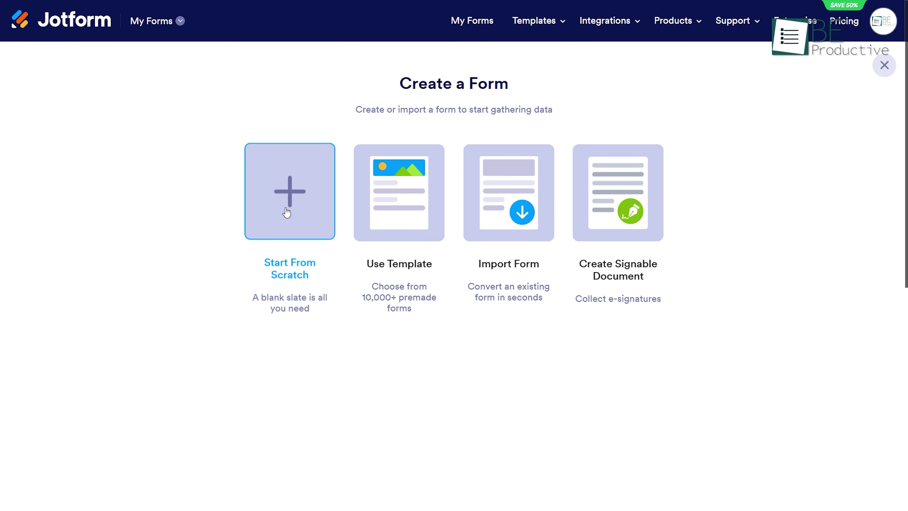
left_click(287, 213)
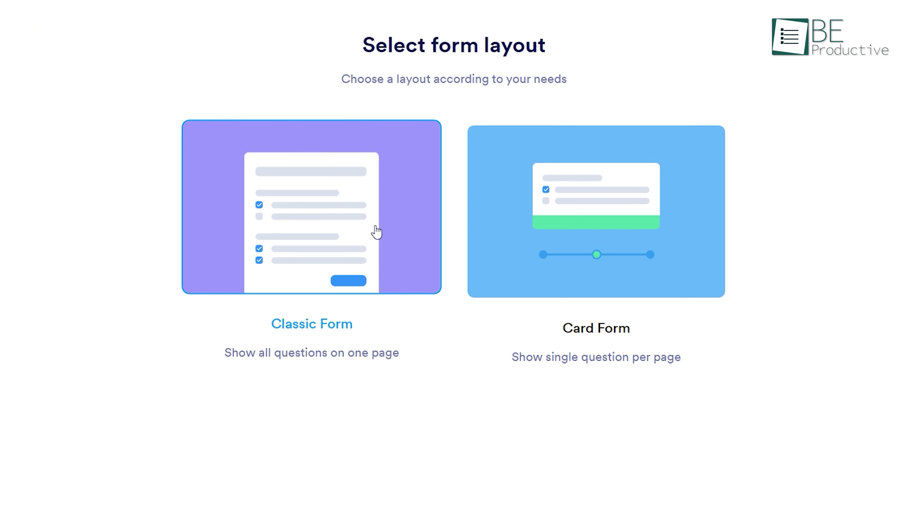
Choose Classic Form and set the organization logo and name 'Be Productive'.
left_click(349, 231)
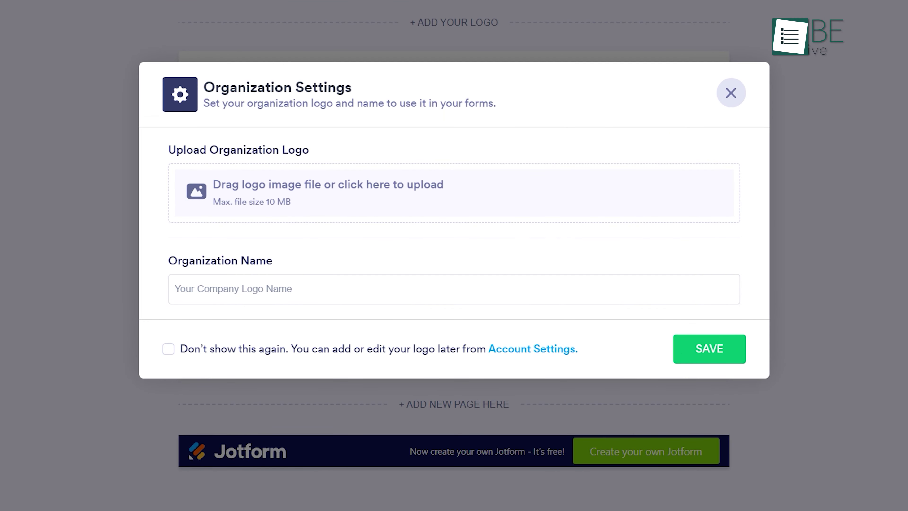
left_click_drag(808, 50, 407, 213)
left_click(368, 303)
type("Be Productiv")
type("e")
key("Return")
left_click(77, 118)
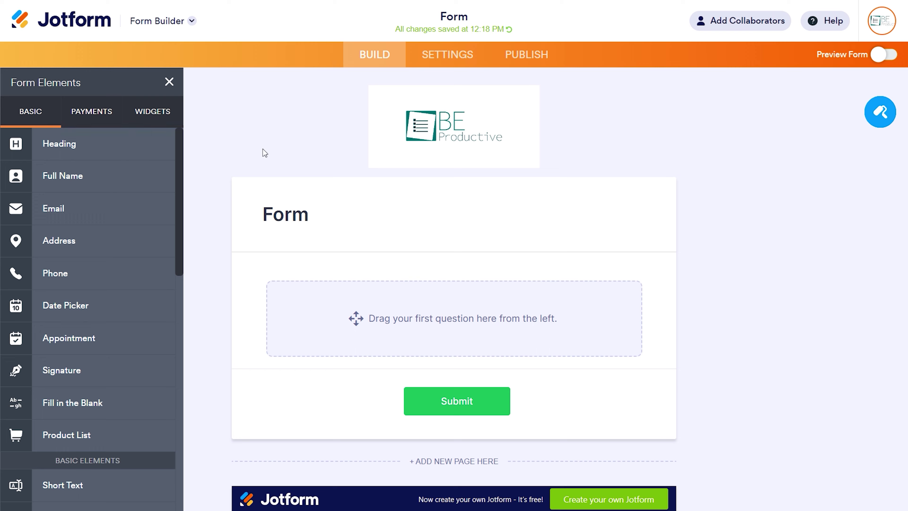
Add the contact fields and a signature field to the form.
left_click_drag(58, 144, 351, 292)
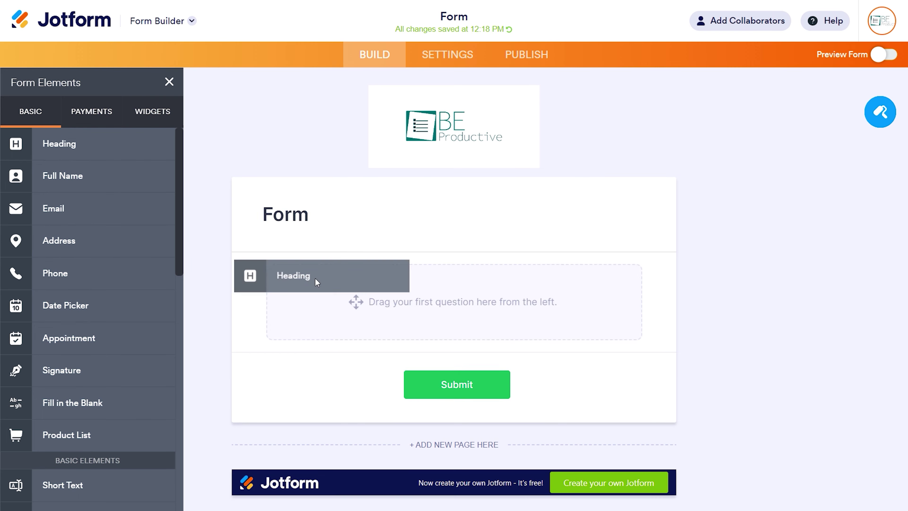
left_click_drag(62, 176, 322, 350)
scroll(454, 286, "down", 3)
left_click_drag(53, 208, 322, 358)
left_click_drag(59, 241, 358, 358)
left_click_drag(55, 273, 357, 358)
left_click_drag(62, 370, 358, 358)
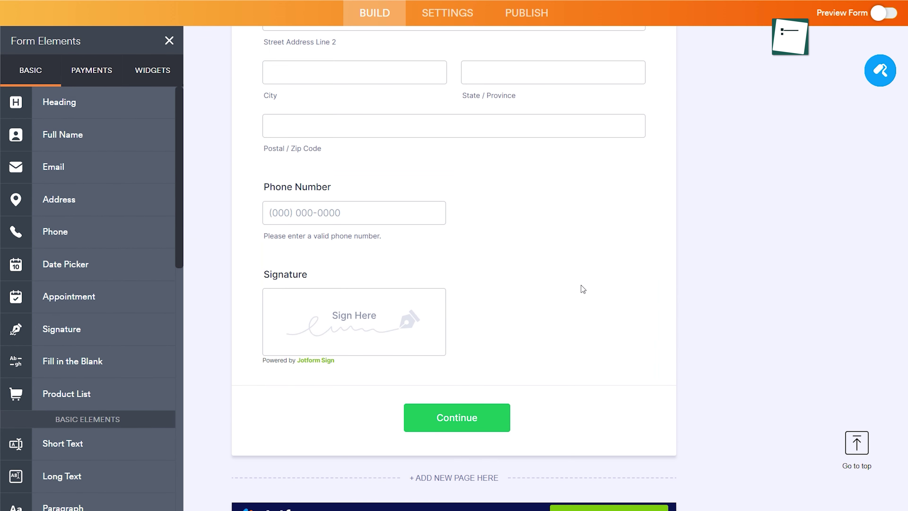
scroll(117, 378, "down", 10)
left_click_drag(58, 430, 378, 358)
scroll(121, 304, "up", 10)
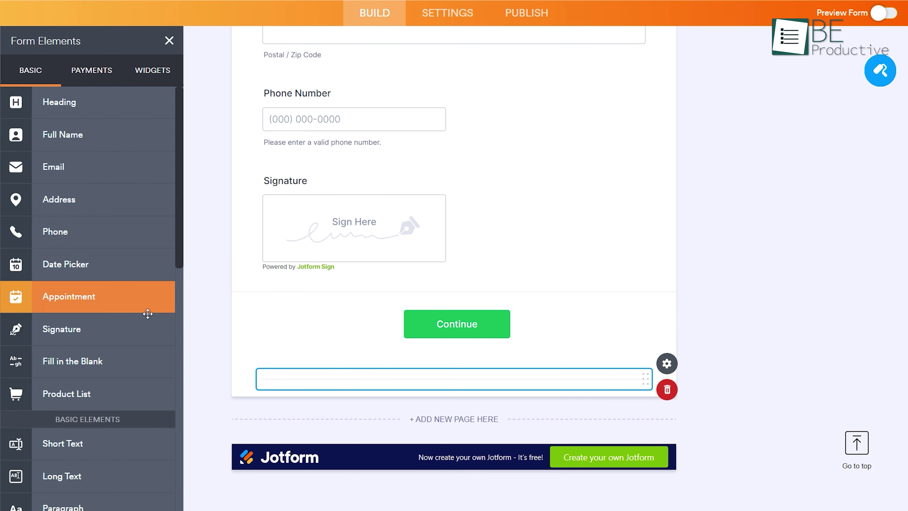
Add a Product List and a Terms & Conditions widget, then review the form.
left_click_drag(93, 389, 477, 406)
left_click(115, 81)
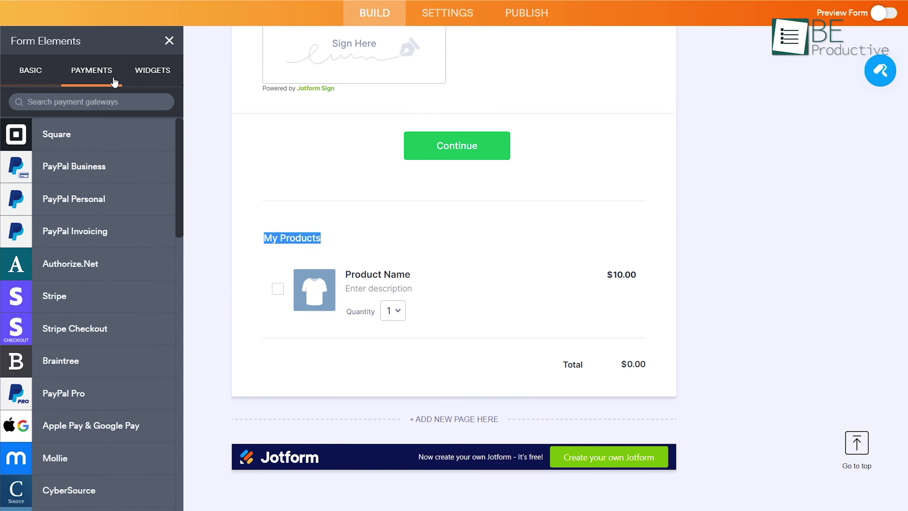
left_click_drag(76, 164, 389, 420)
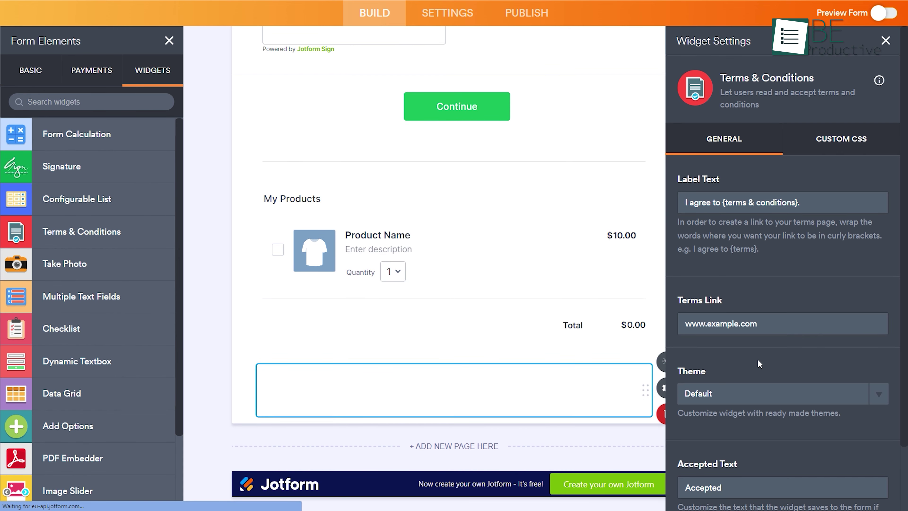
scroll(763, 353, "down", 2)
left_click(185, 178)
scroll(185, 178, "up", 6)
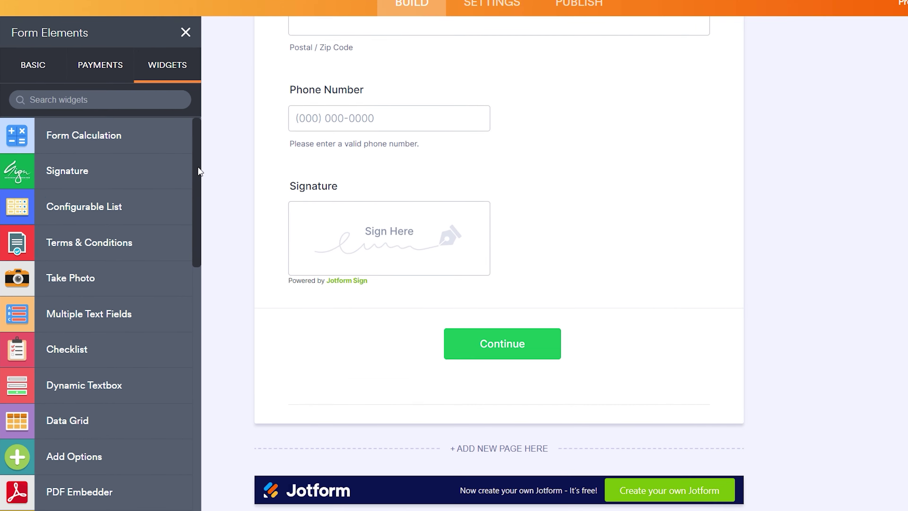
scroll(183, 167, "down", 9)
scroll(243, 183, "down", 7)
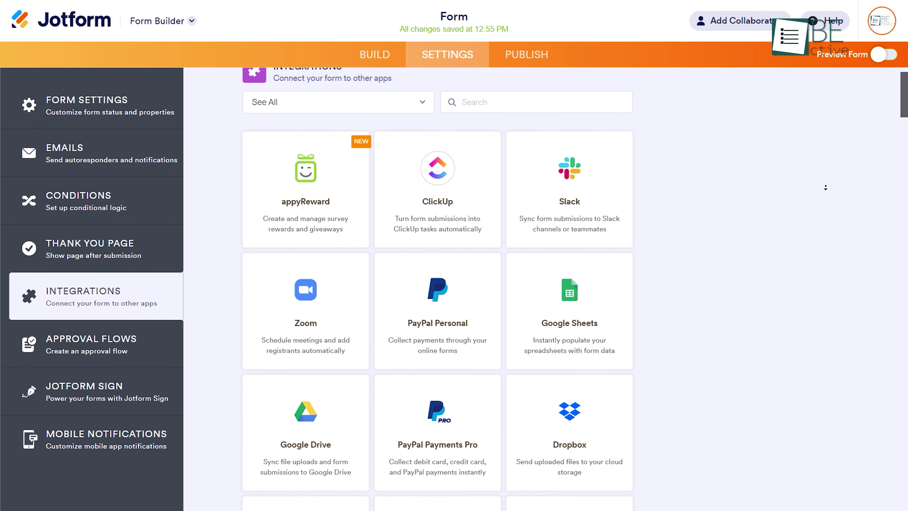
scroll(826, 188, "down", 8)
scroll(826, 188, "down", 2)
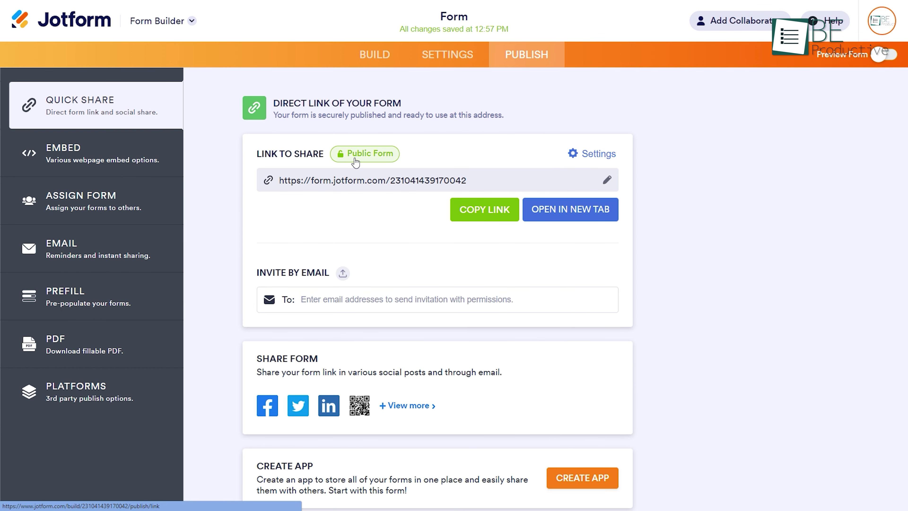
Review the form's access settings, then start a new Card Form from scratch.
left_click(355, 154)
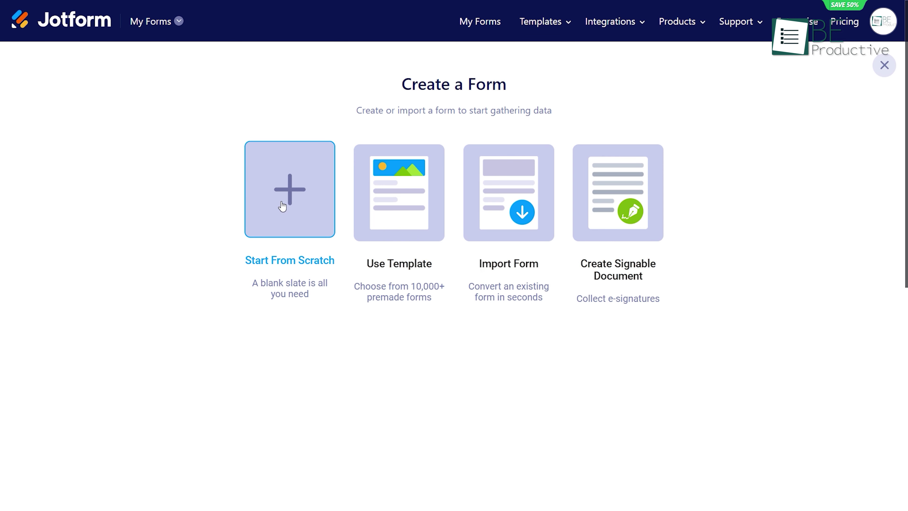
left_click(282, 207)
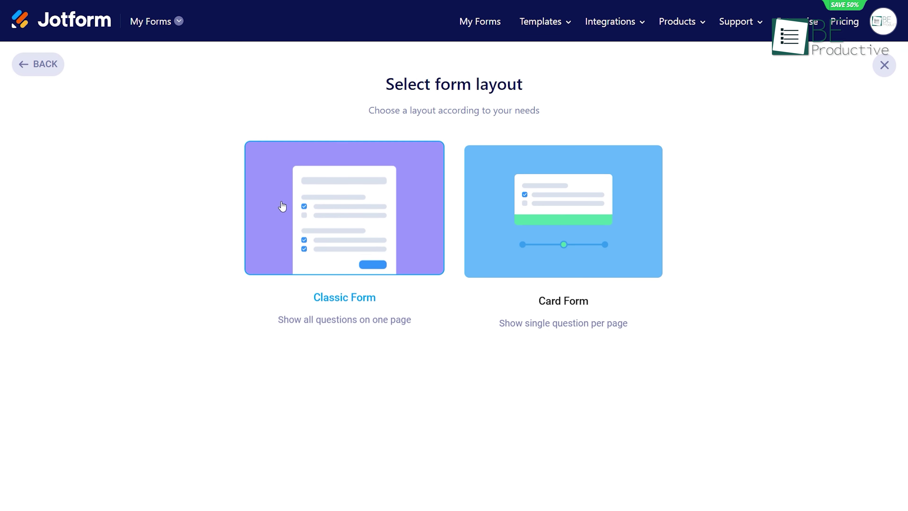
left_click(565, 231)
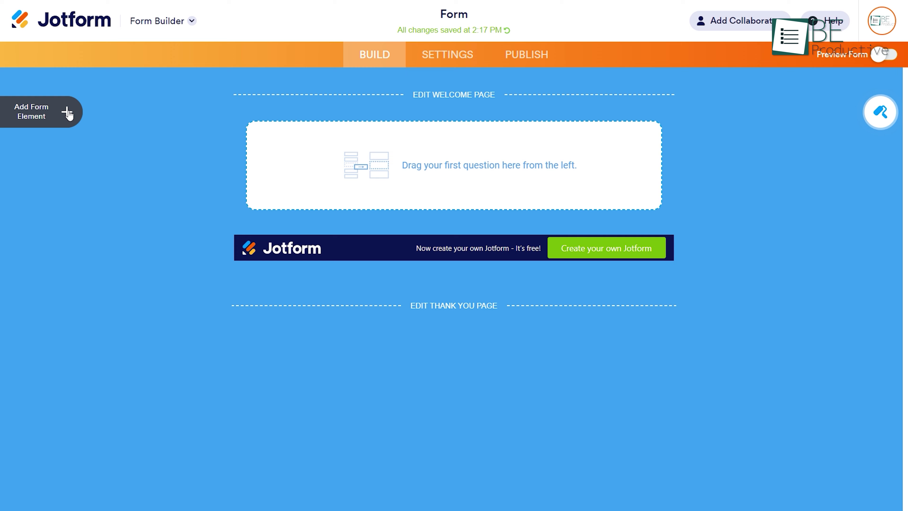
Add a Section Header card and a Full Name question to the card form.
left_click(67, 113)
left_click_drag(71, 143, 390, 166)
left_click_drag(79, 176, 388, 246)
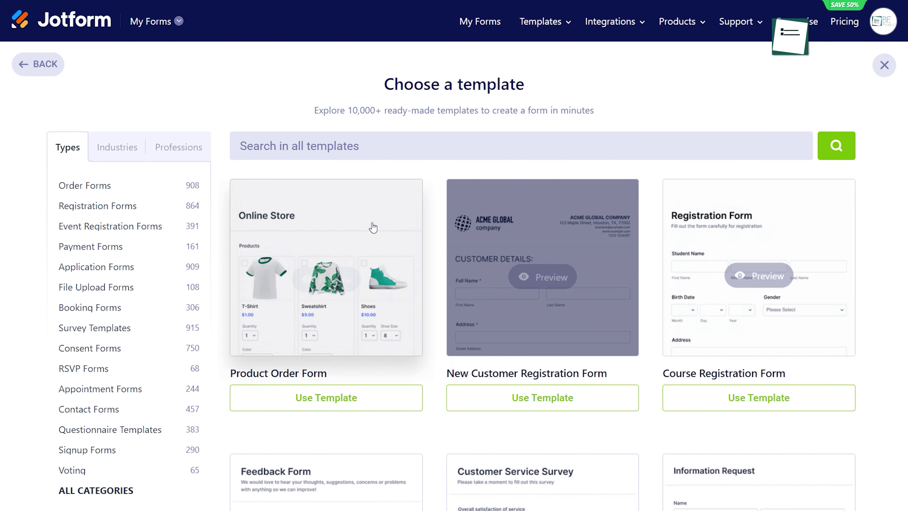
Create a form from the Product Order Form template and scroll through it.
mouse_move(324, 265)
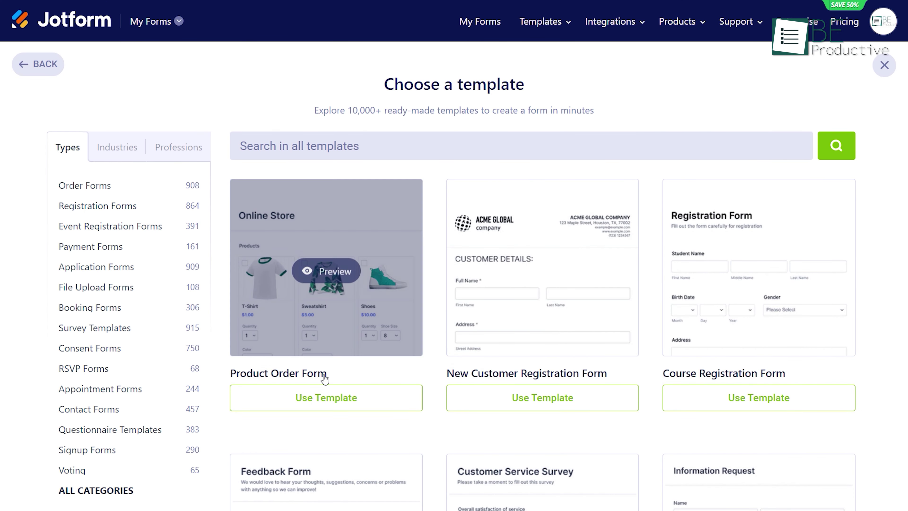
left_click(326, 398)
scroll(776, 354, "down", 5)
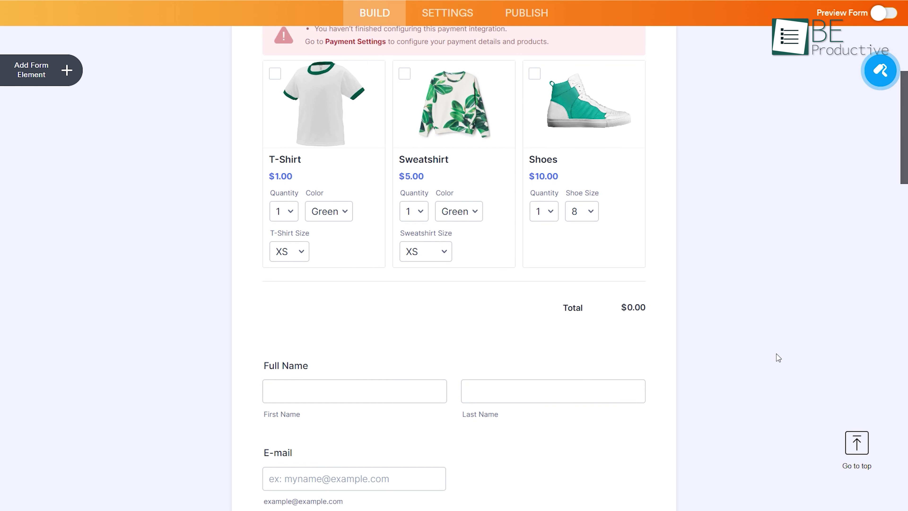
scroll(777, 353, "down", 5)
scroll(777, 353, "down", 5)
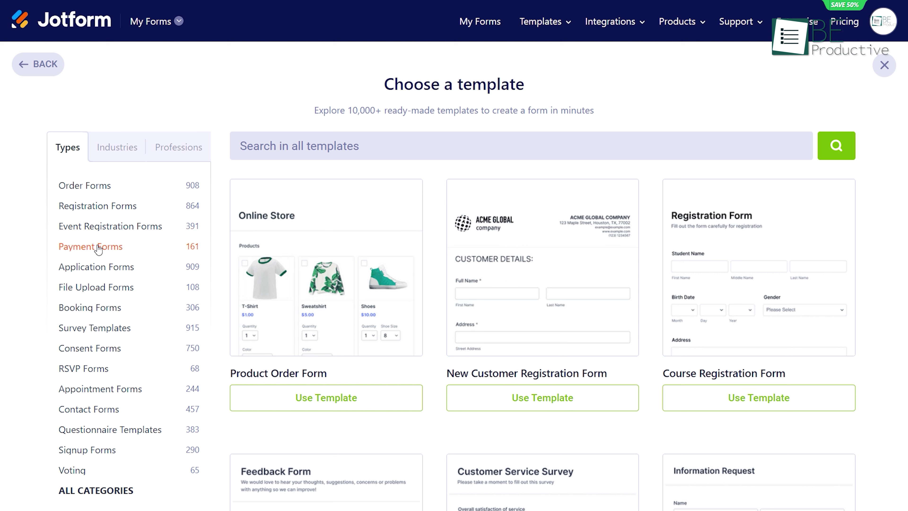
Browse the Industries, Professions and Types template tabs, sorted by Trend.
left_click(133, 152)
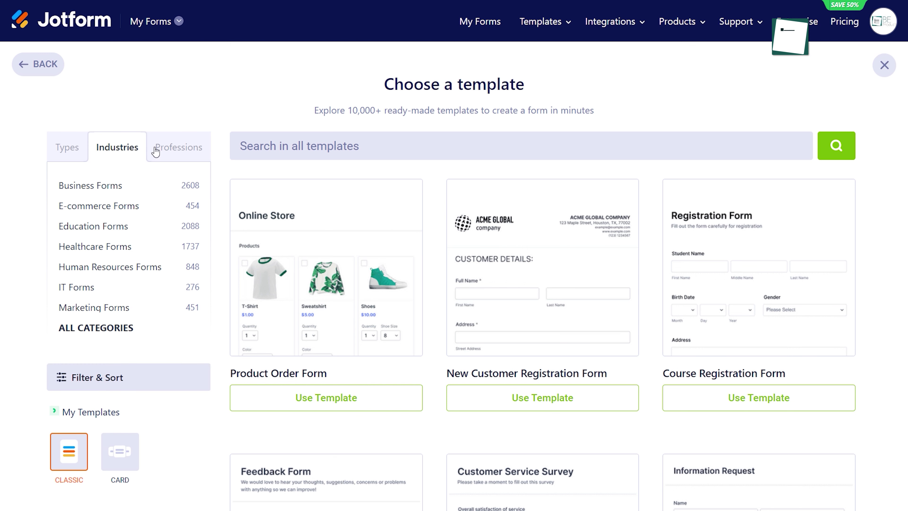
left_click(173, 151)
left_click(67, 147)
scroll(92, 353, "down", 4)
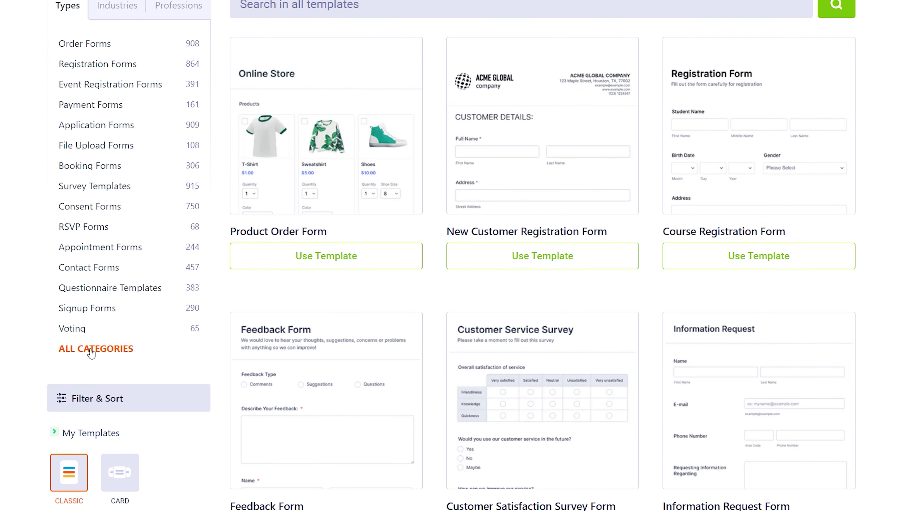
left_click(86, 397)
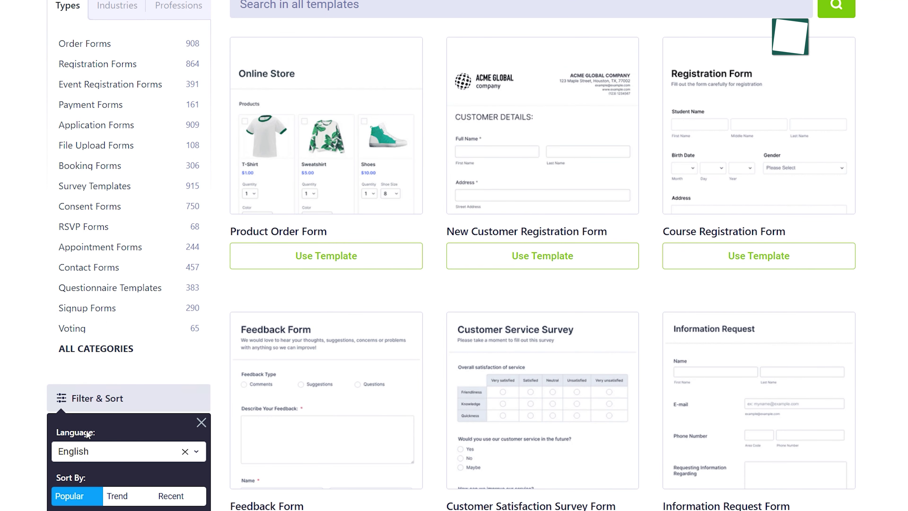
left_click(116, 496)
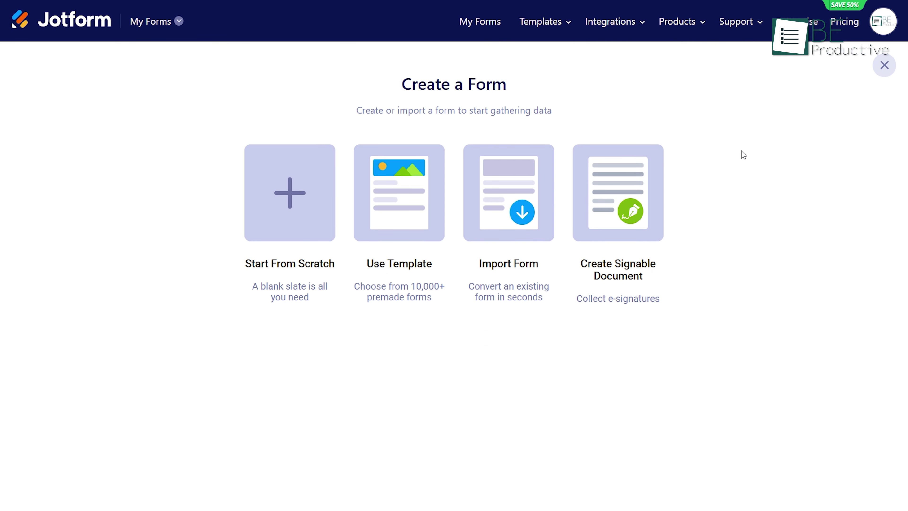
Switch to Tables and start a blank table after viewing the table templates.
left_click(144, 30)
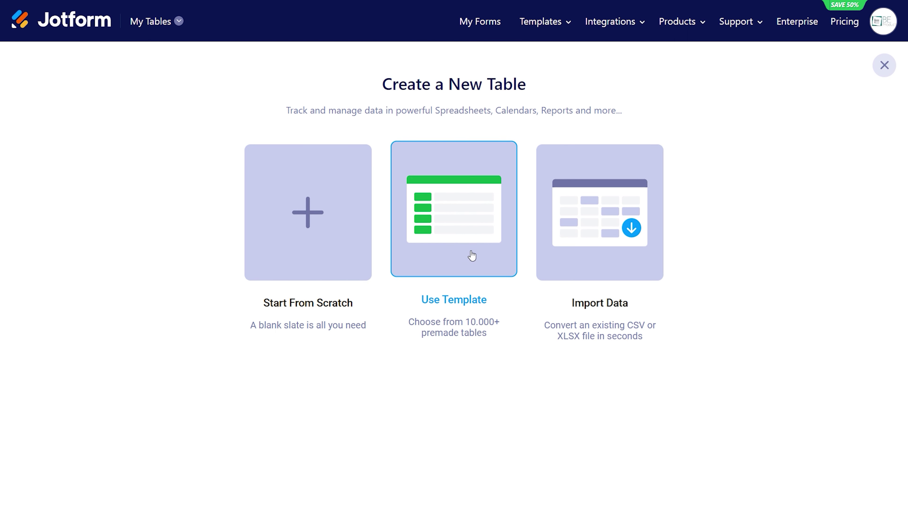
left_click(472, 255)
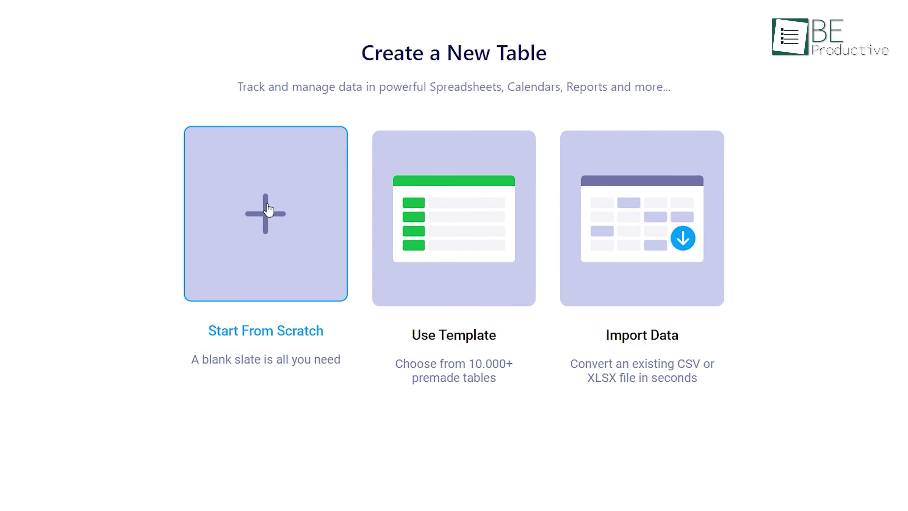
left_click(269, 211)
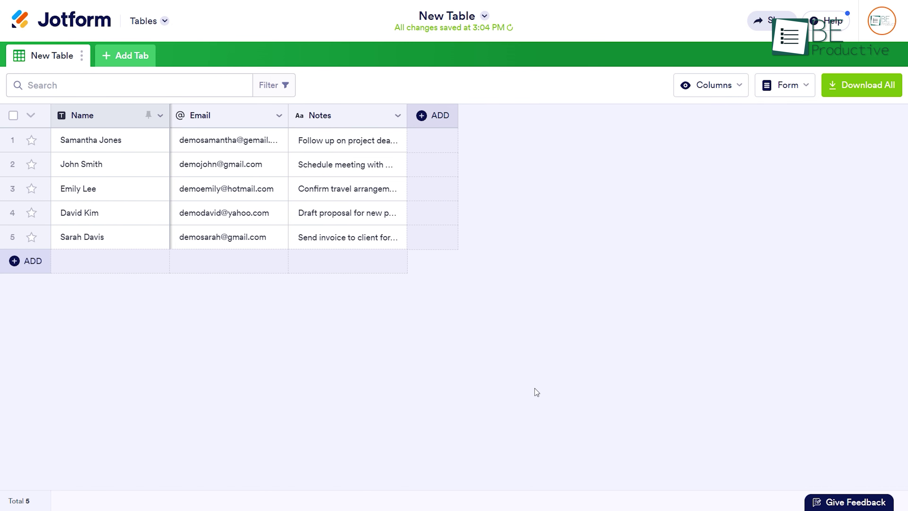
Add a Connection > Connect a Table column after browsing the Formula and Buttons types.
left_click(438, 118)
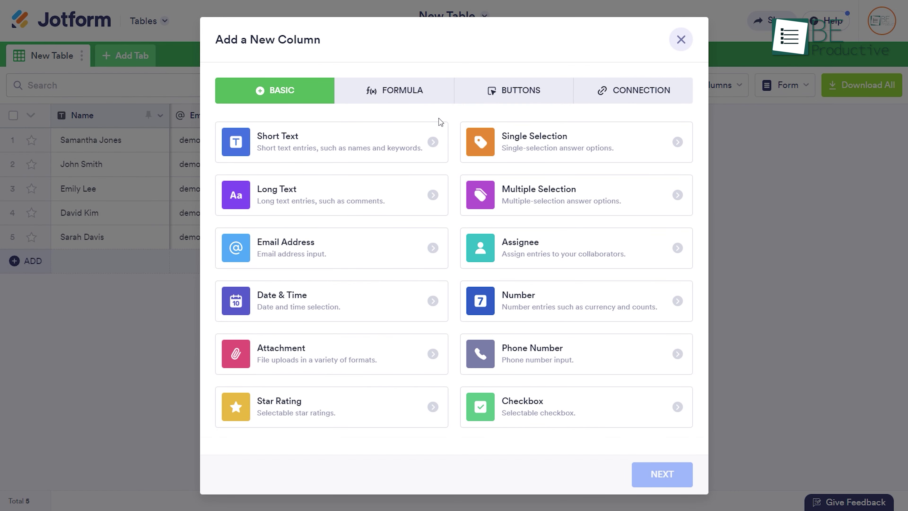
left_click(415, 94)
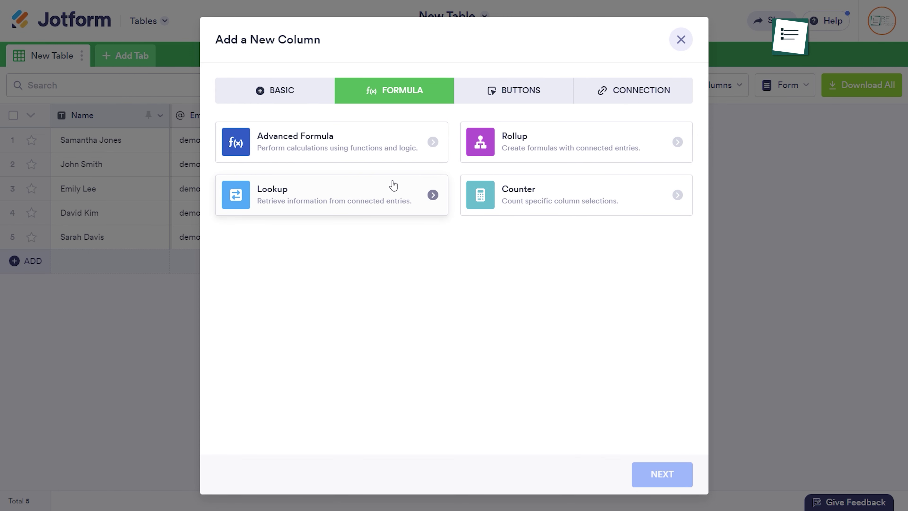
left_click(504, 93)
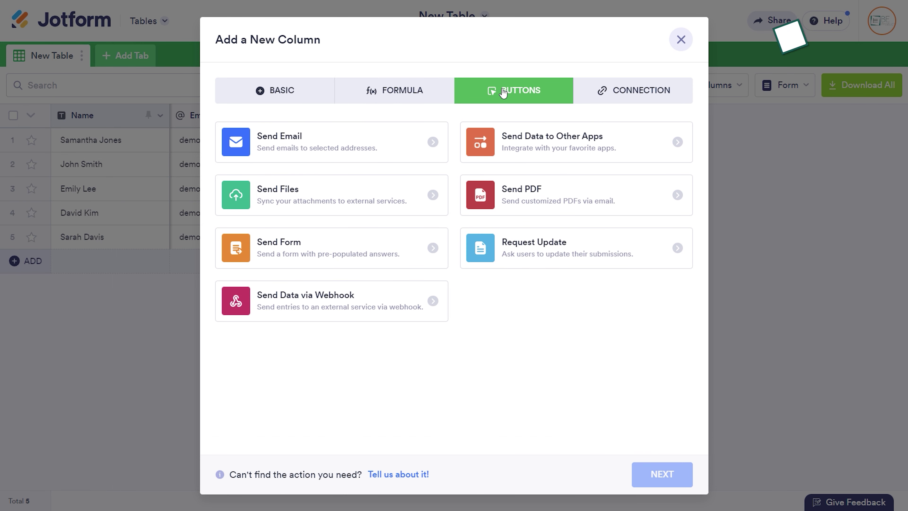
left_click(632, 92)
left_click(514, 137)
left_click(662, 475)
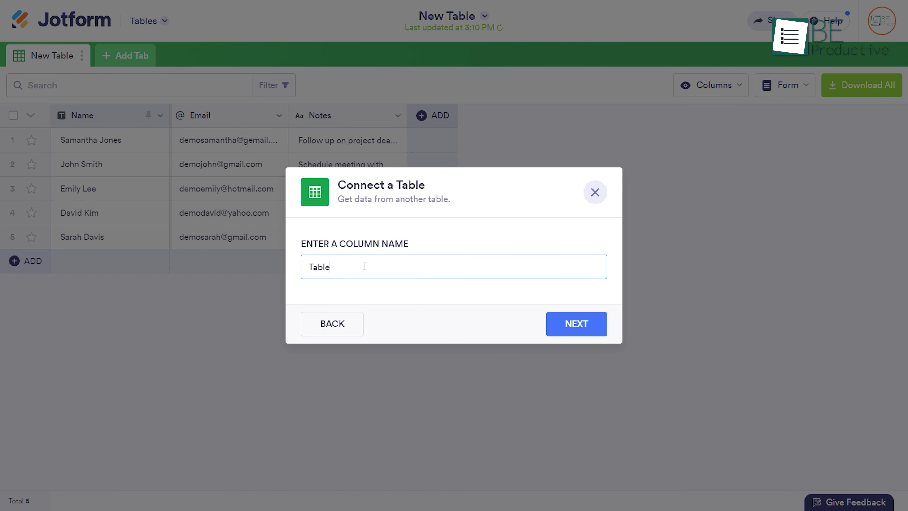
Name the connected column 'Table', then start a new app and browse app templates.
type("Table")
key("Return")
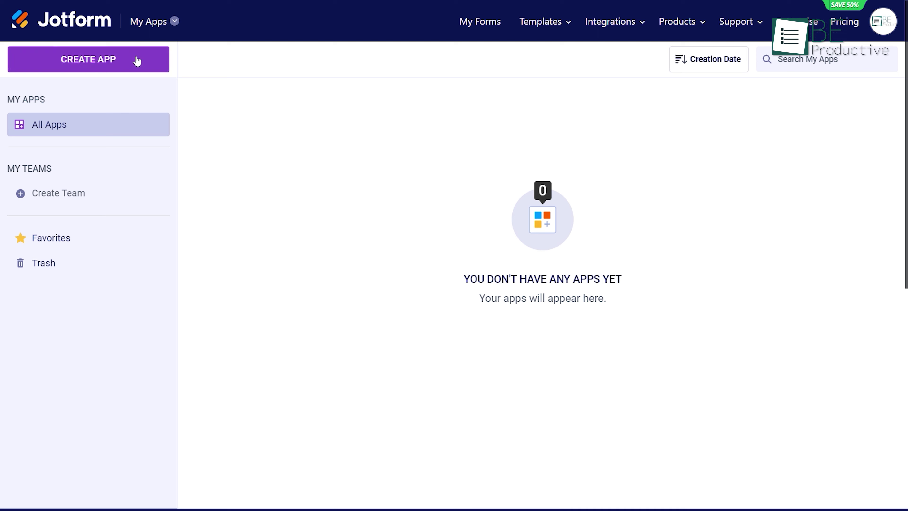
left_click(136, 61)
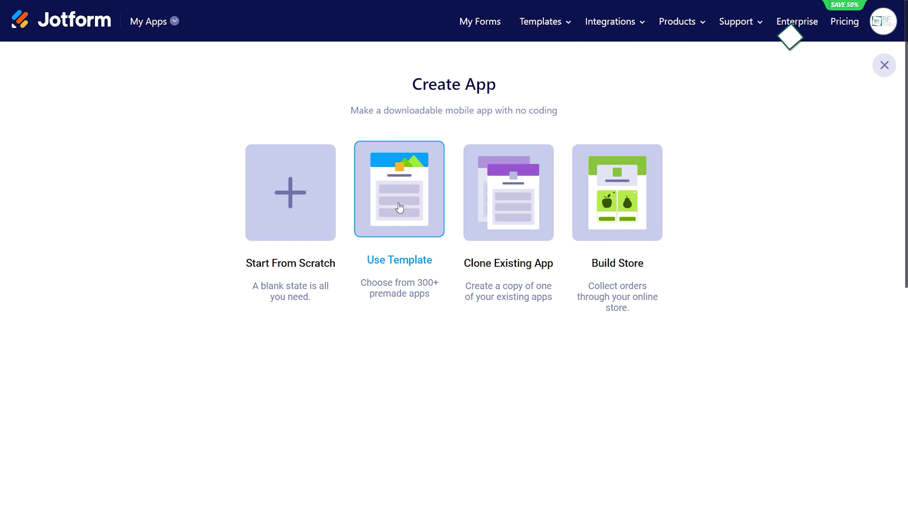
left_click(399, 207)
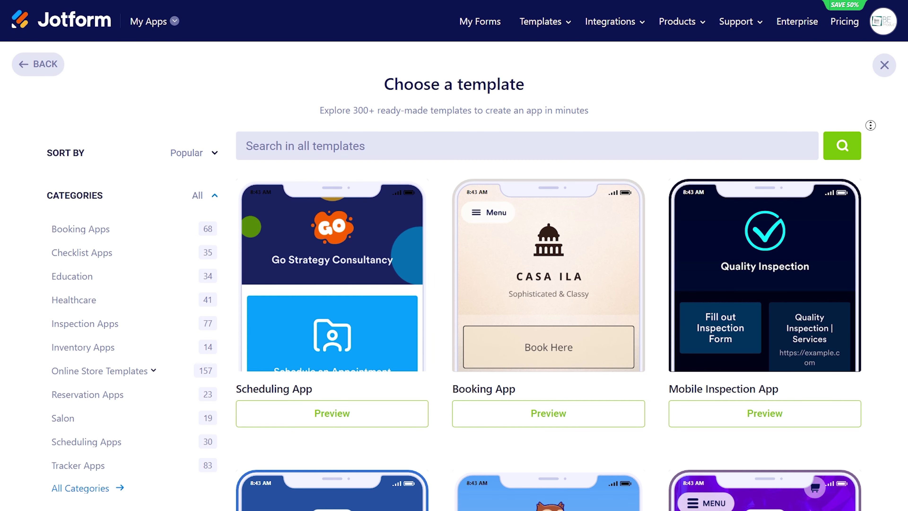
scroll(869, 144, "down", 3)
scroll(869, 143, "down", 2)
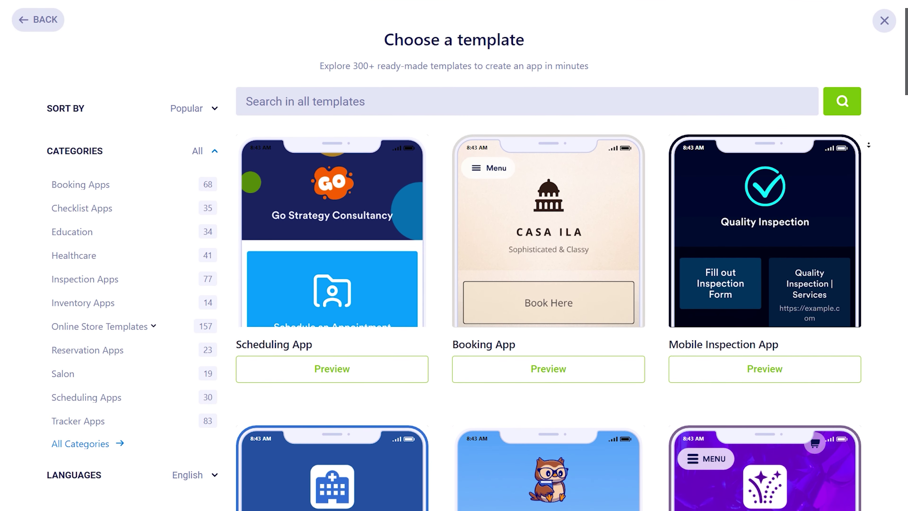
scroll(870, 145, "down", 1)
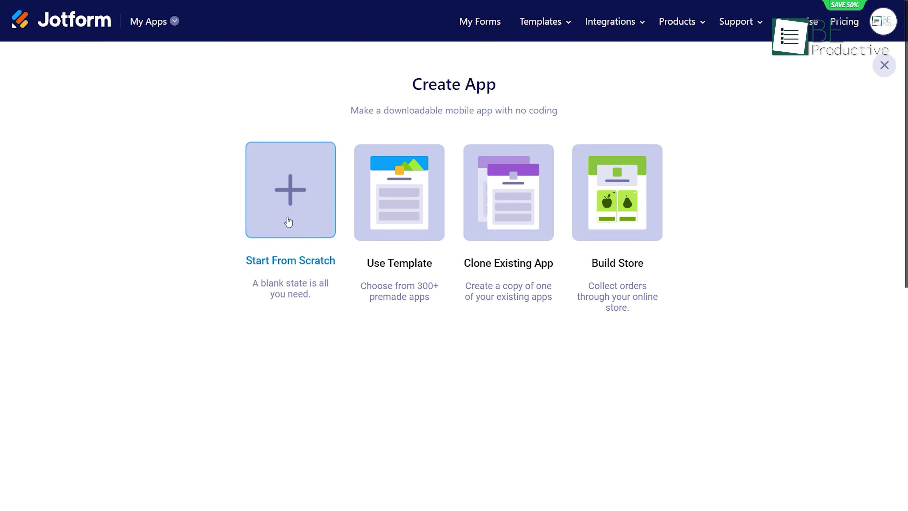
Create a blank app with Form, Heading, Paragraph, Image and Sentbox elements.
left_click(288, 222)
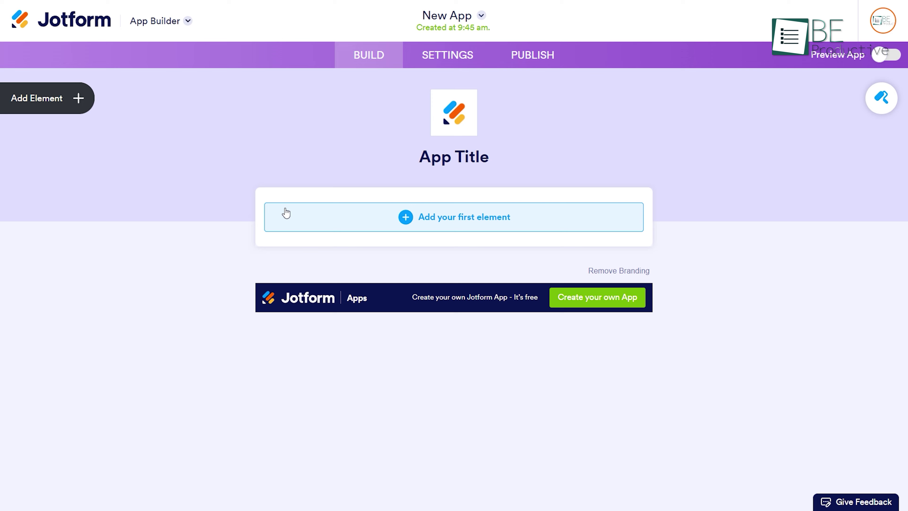
left_click(86, 108)
left_click(71, 147)
left_click(590, 436)
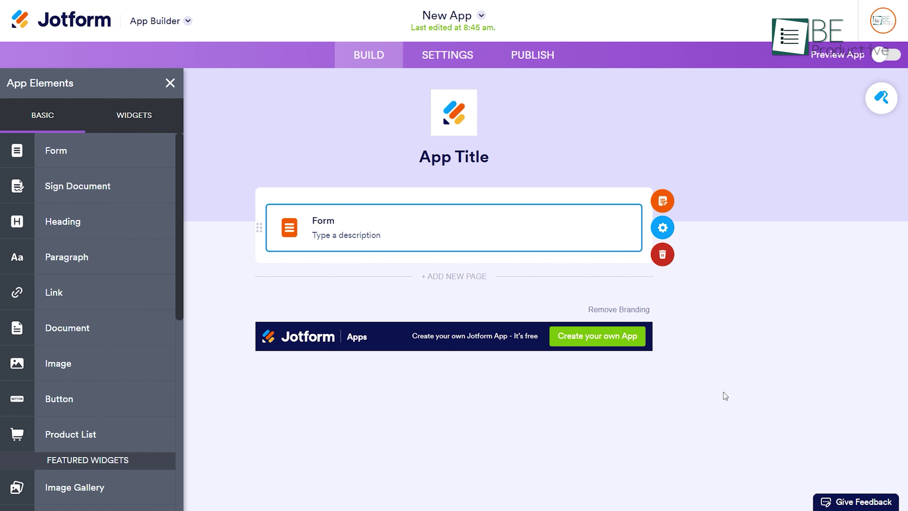
left_click(64, 222)
left_click(69, 247)
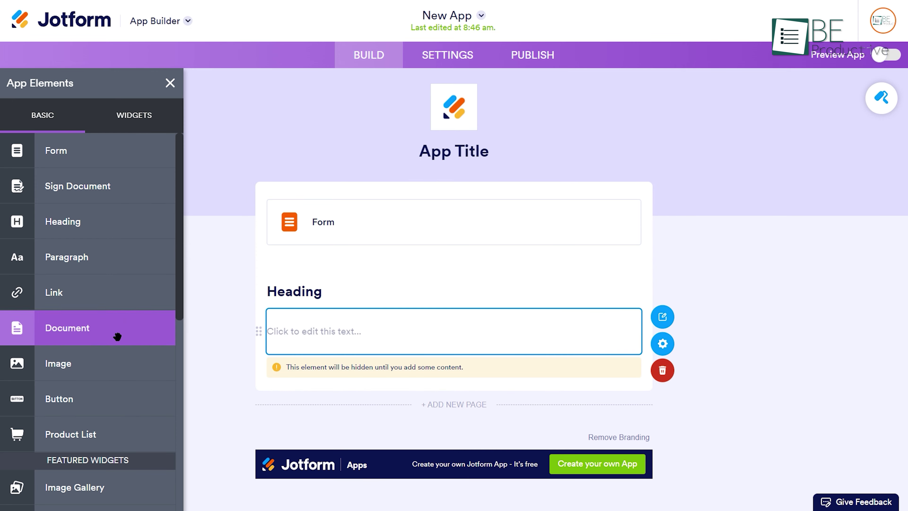
left_click(112, 357)
scroll(97, 345, "down", 10)
left_click_drag(89, 404, 472, 361)
left_click(606, 434)
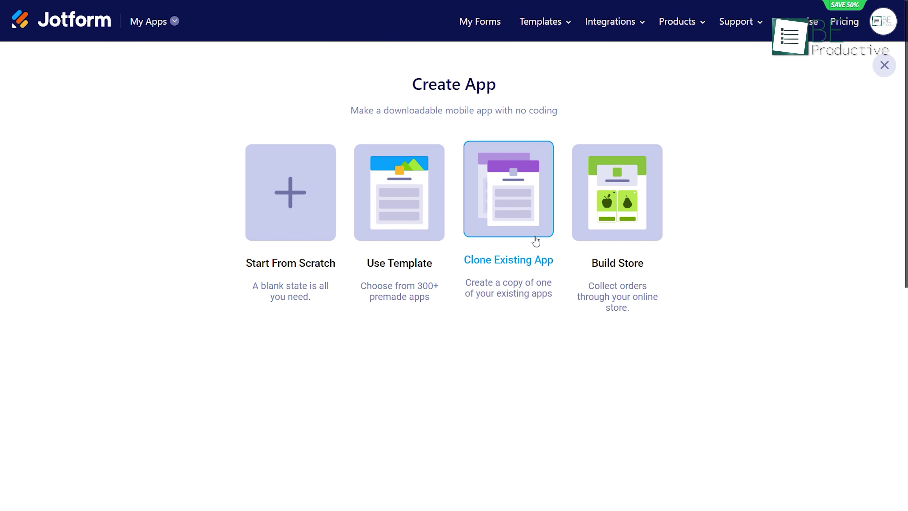
Clone New App, inspect its Travel heading settings, and go to publishing.
left_click(535, 241)
left_click(639, 481)
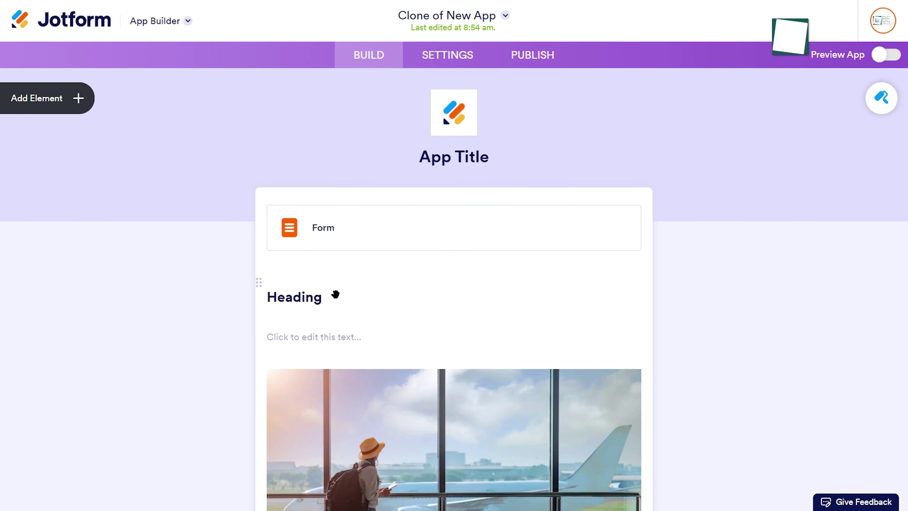
left_click(334, 294)
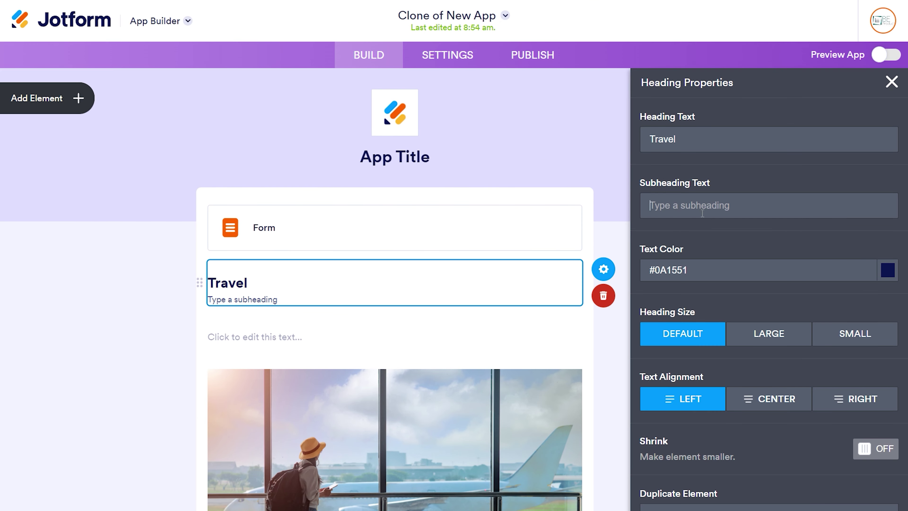
left_click(891, 82)
left_click(549, 67)
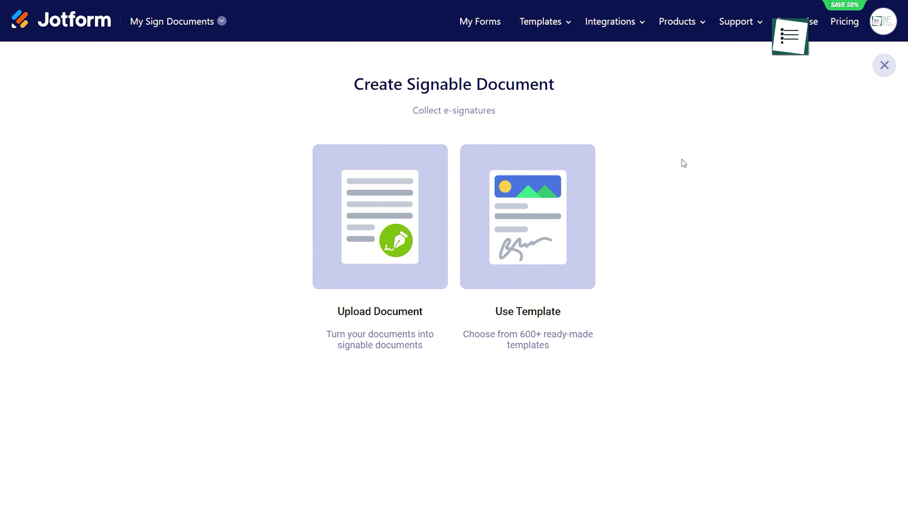
Browse the signable document templates down to the Resignation Confirmation Letter.
left_click(490, 215)
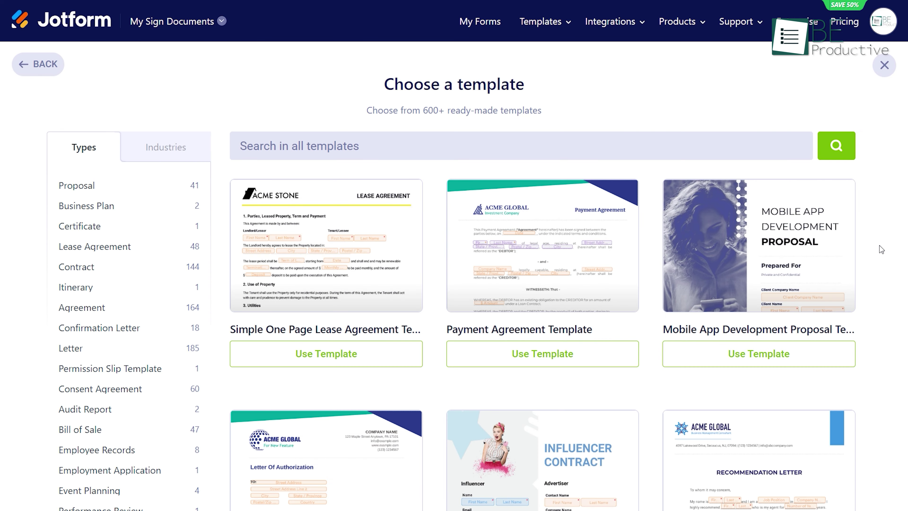
scroll(880, 247, "down", 4)
scroll(880, 246, "down", 6)
scroll(881, 245, "down", 4)
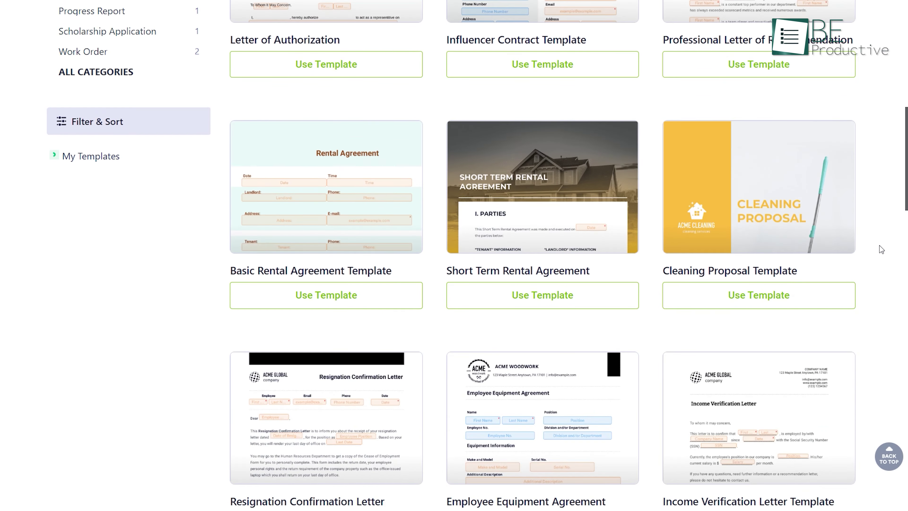
scroll(880, 246, "down", 5)
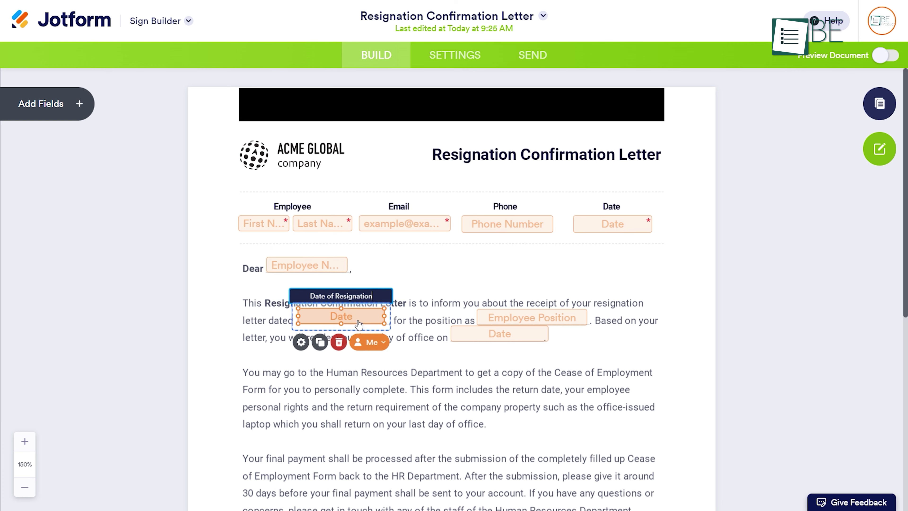
scroll(677, 317, "down", 10)
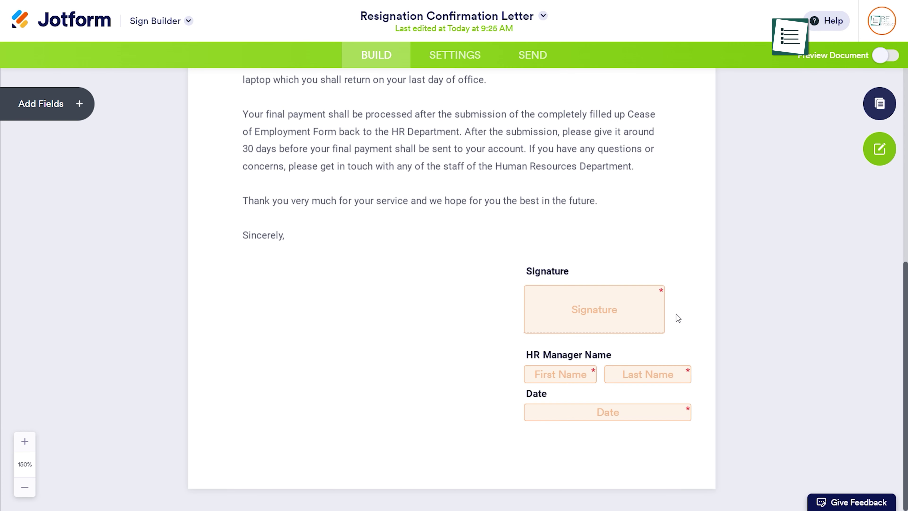
Enable Preview Document for the Resignation Confirmation Letter and open its signature field on the Draw tab.
left_click(882, 58)
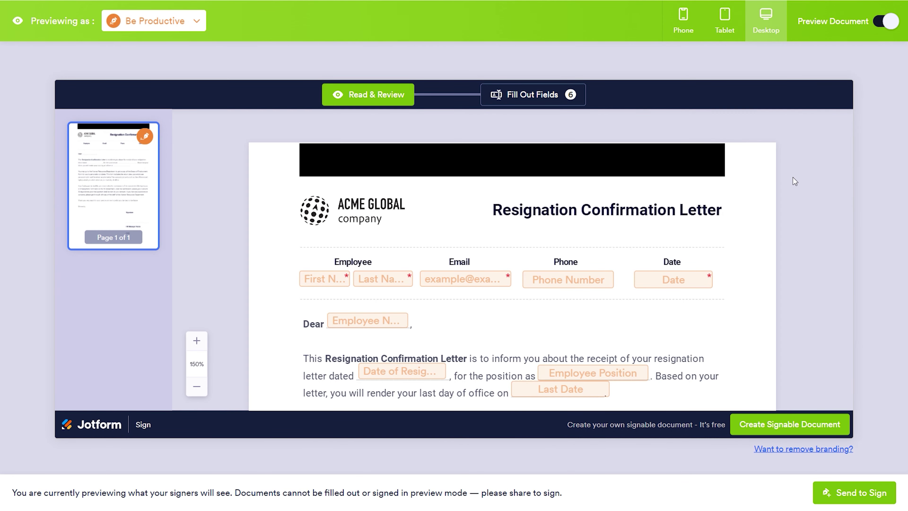
scroll(807, 175, "down", 10)
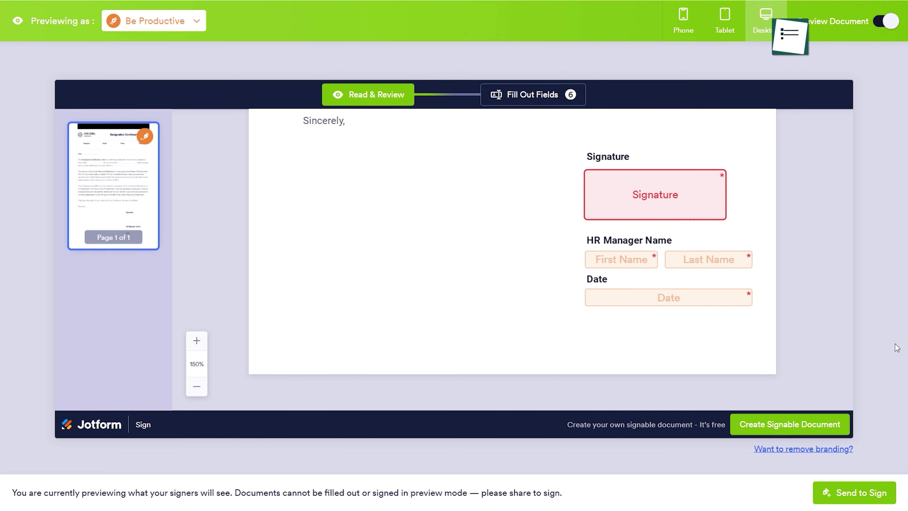
left_click(657, 208)
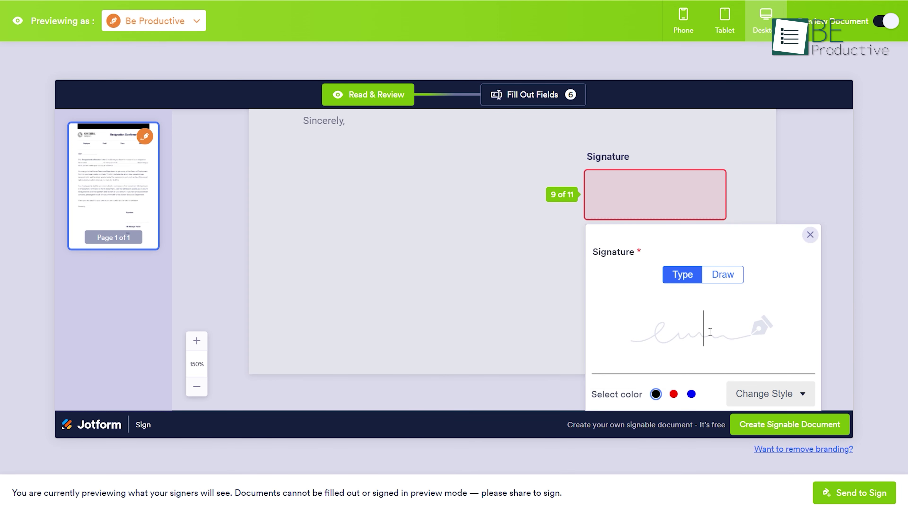
left_click(728, 274)
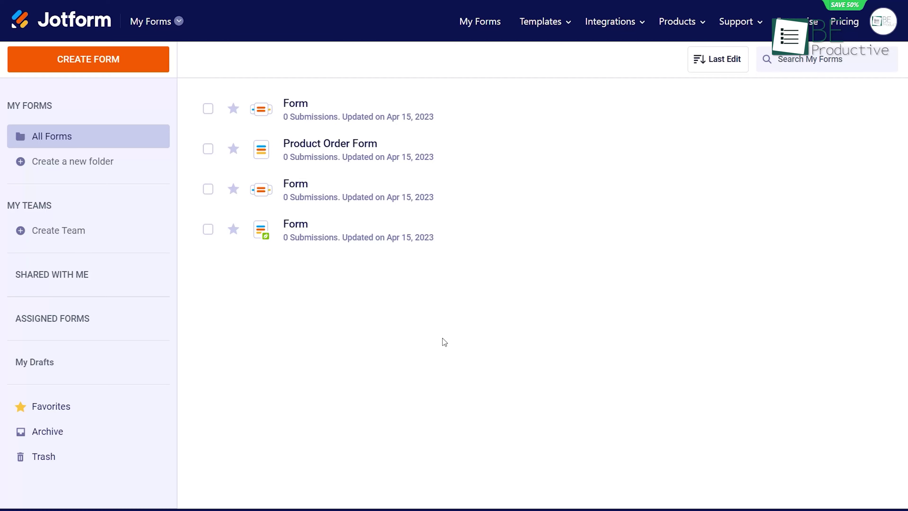
Find Slack among the Form Integrations and add it to the first form, named 'Form'.
mouse_move(607, 34)
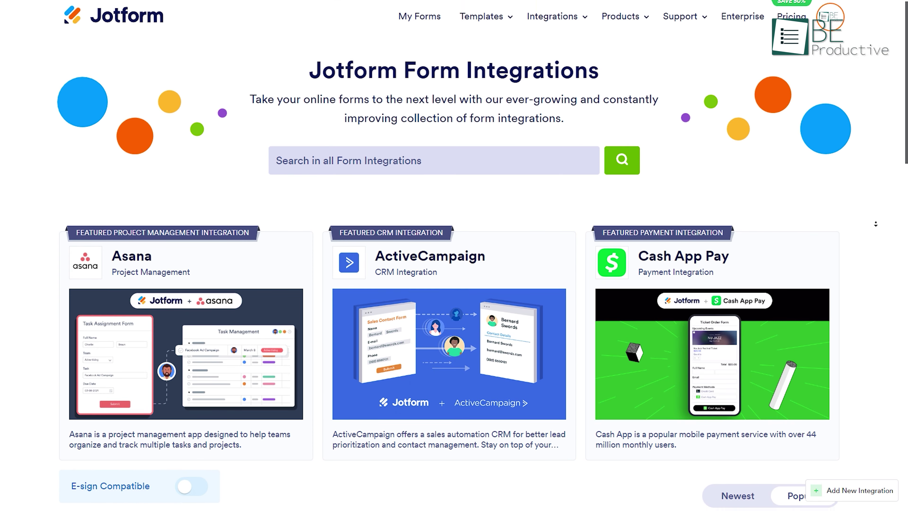
scroll(875, 224, "down", 2)
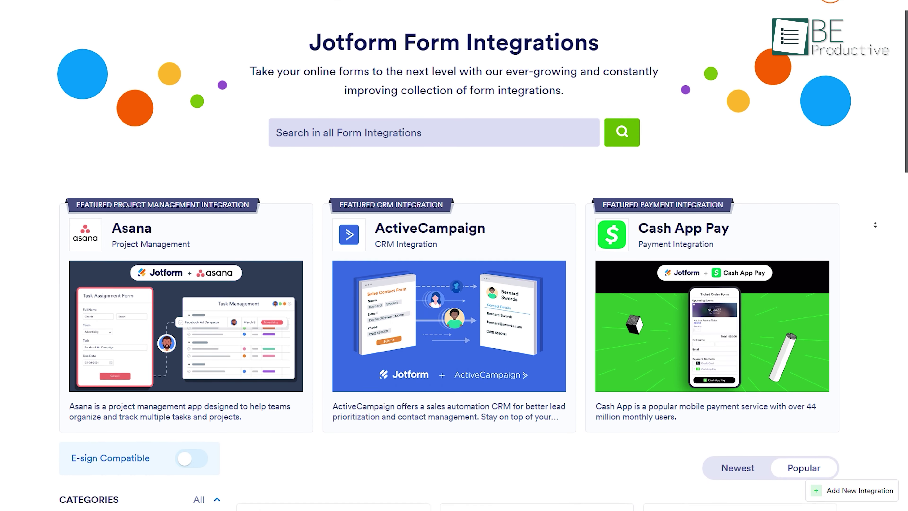
scroll(875, 225, "down", 3)
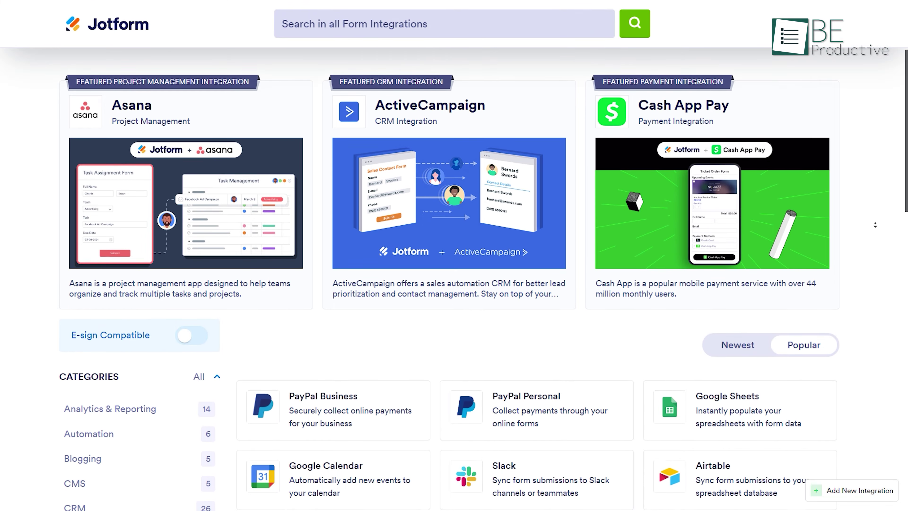
scroll(875, 225, "down", 3)
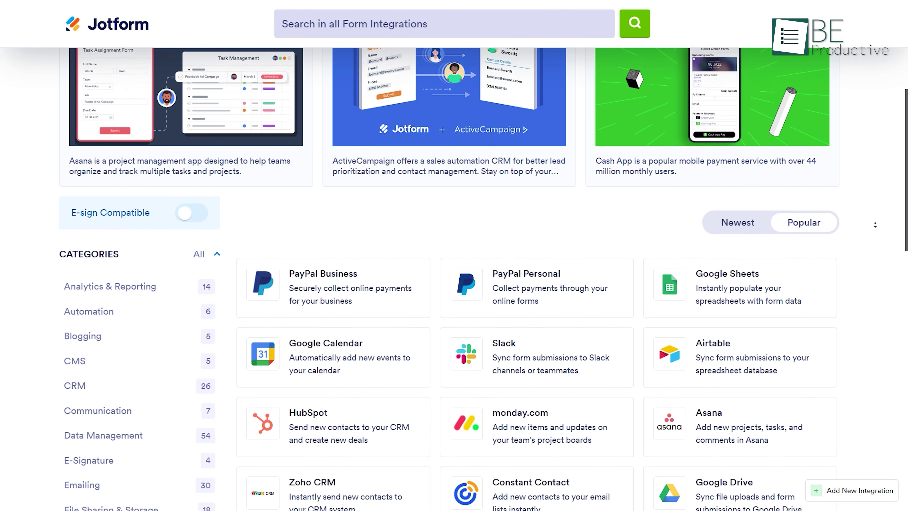
scroll(876, 225, "down", 1)
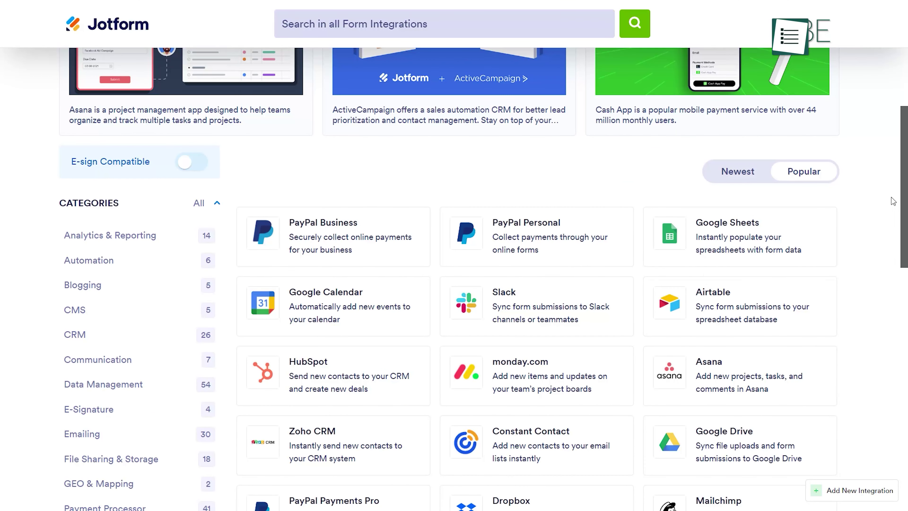
left_click(536, 304)
left_click(640, 36)
left_click(415, 211)
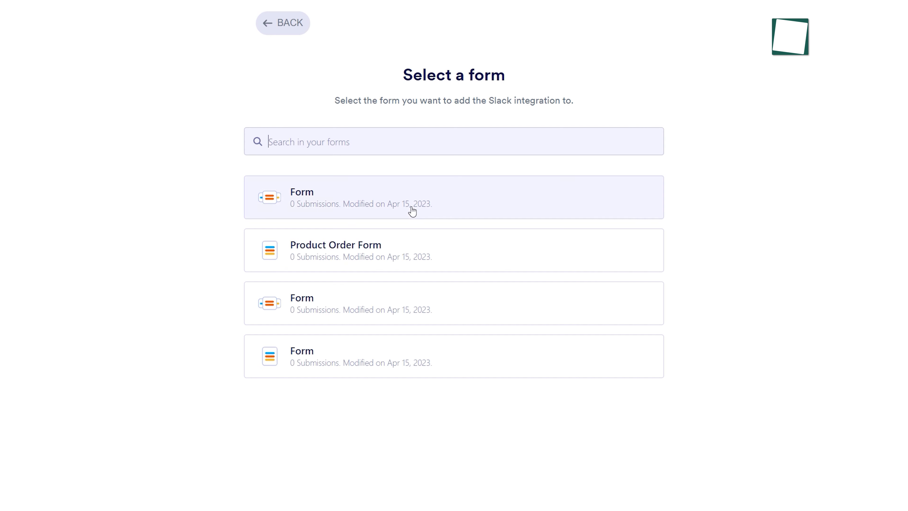
left_click(453, 206)
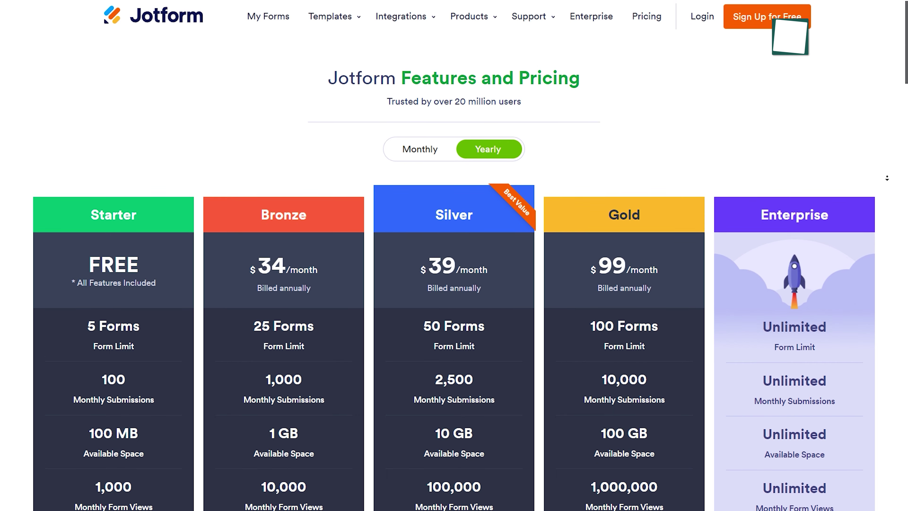
scroll(887, 179, "down", 2)
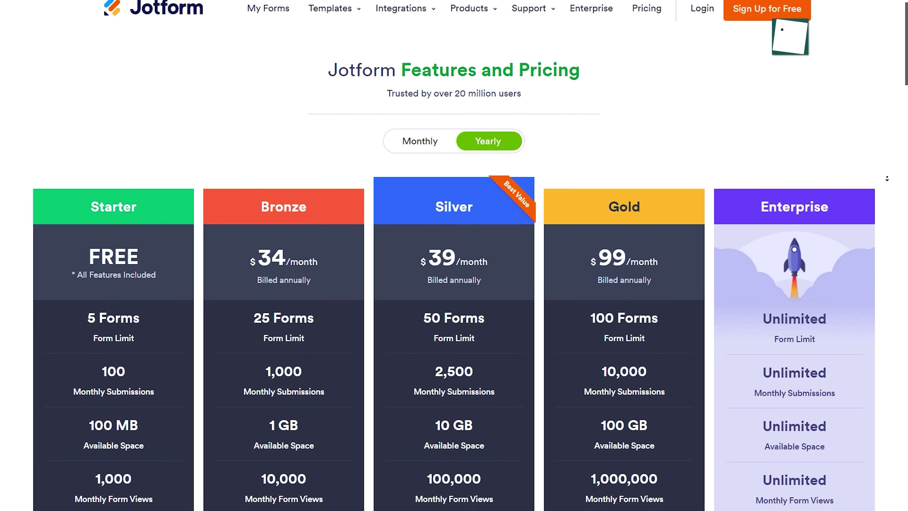
scroll(887, 179, "down", 2)
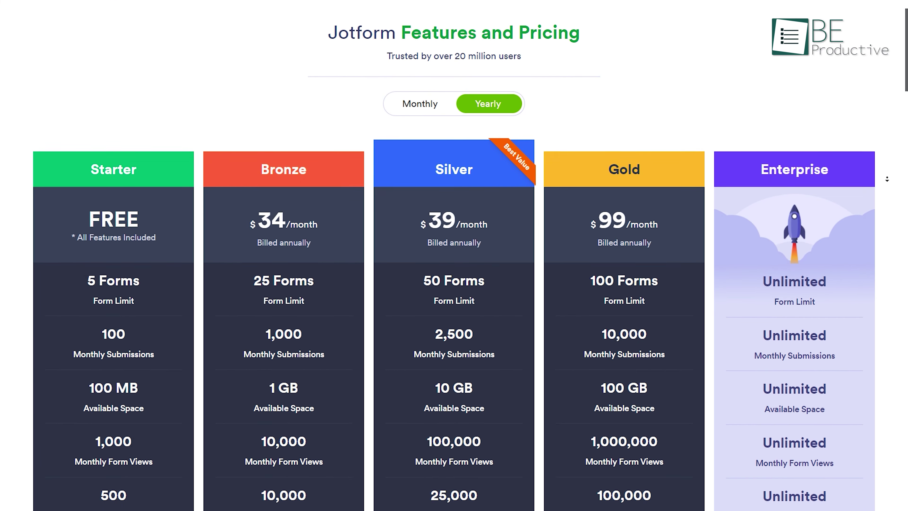
scroll(887, 179, "down", 2)
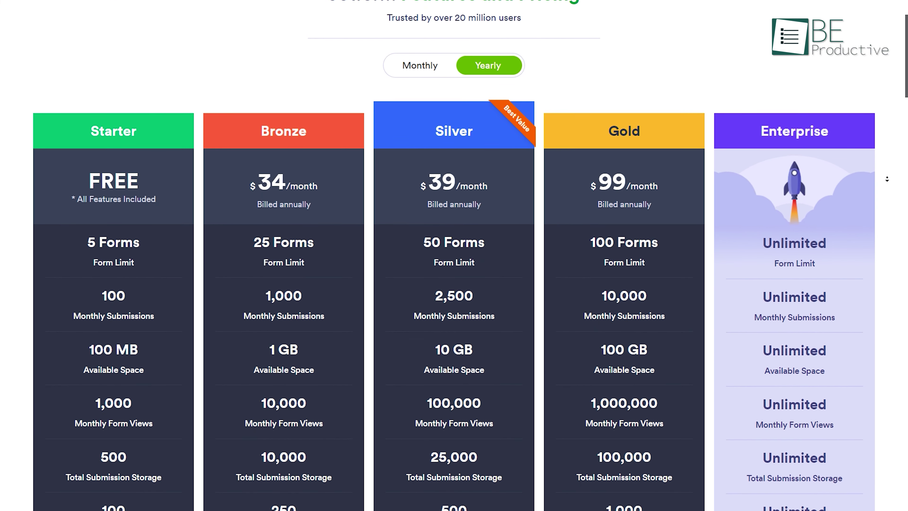